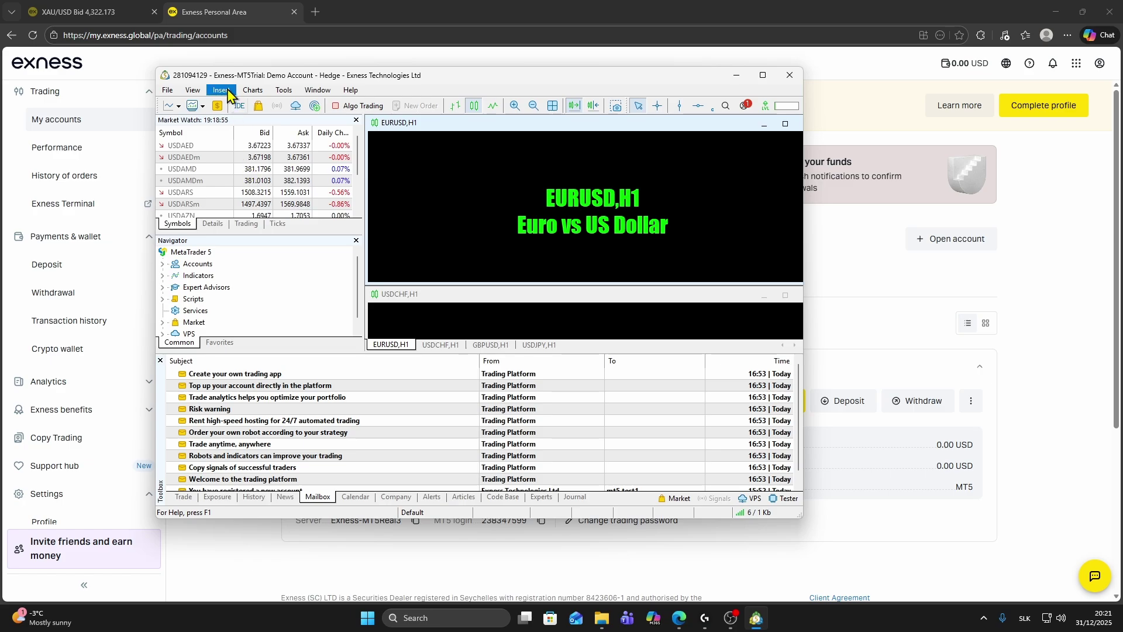
# - Minimize MetaTrader 5, start opening a new Standard account in the Exness Personal Area and set its type to Real
pyautogui.click(737, 77)
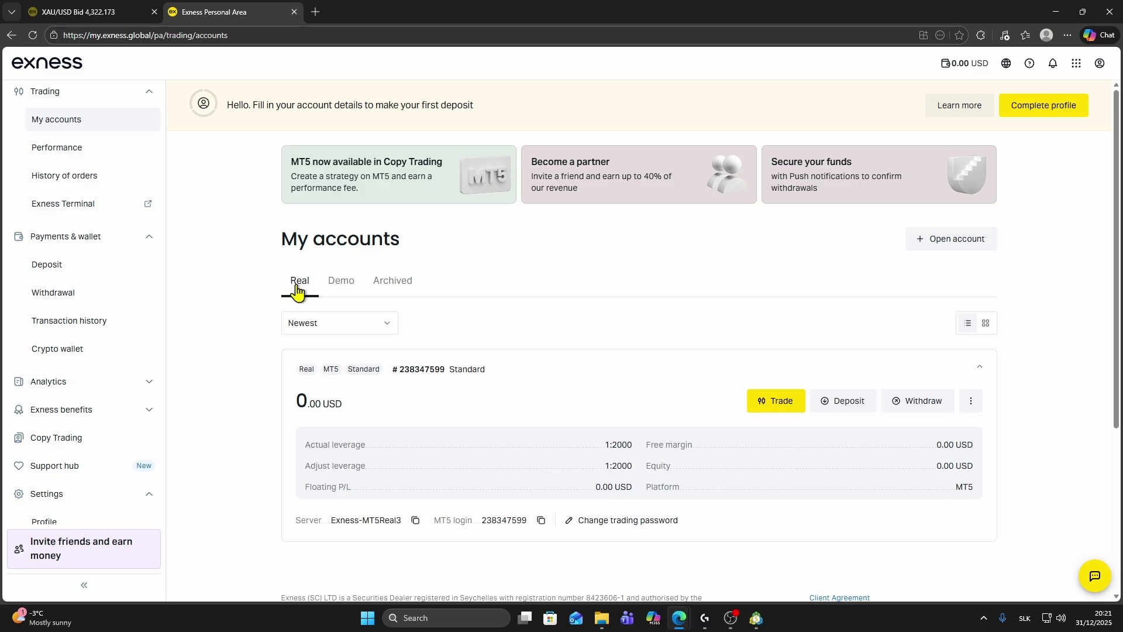
pyautogui.click(952, 247)
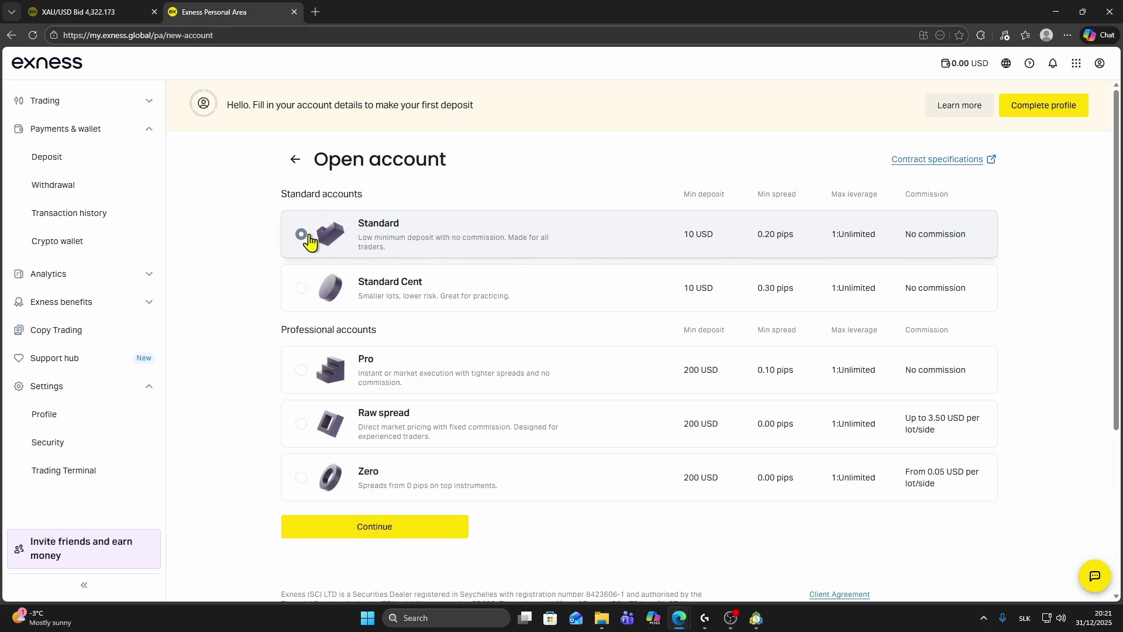
pyautogui.click(357, 534)
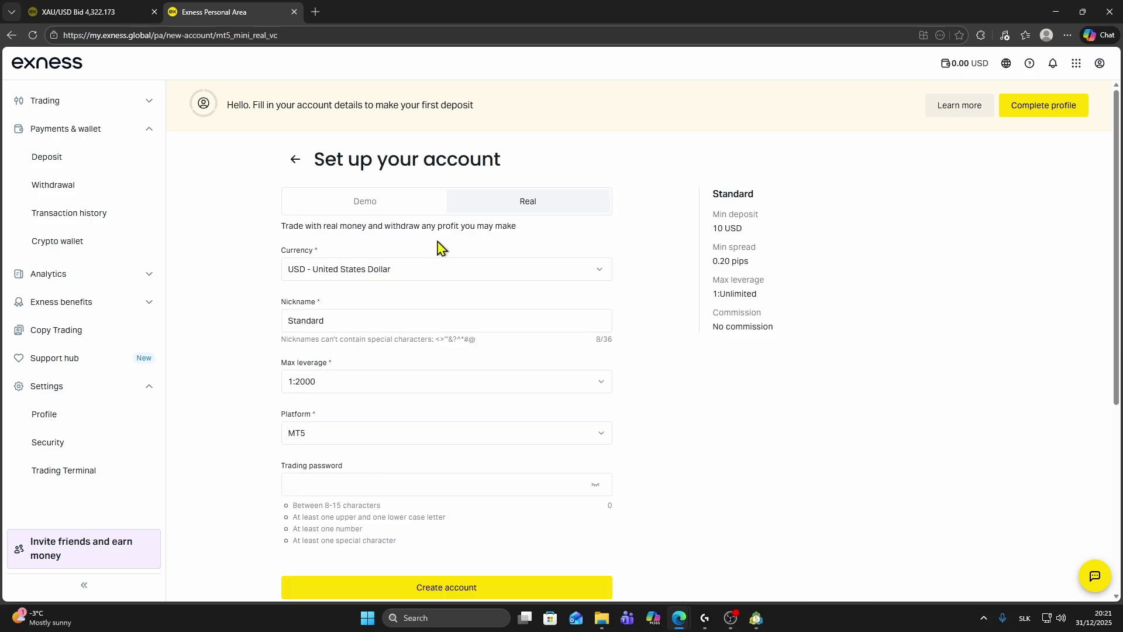
pyautogui.click(357, 214)
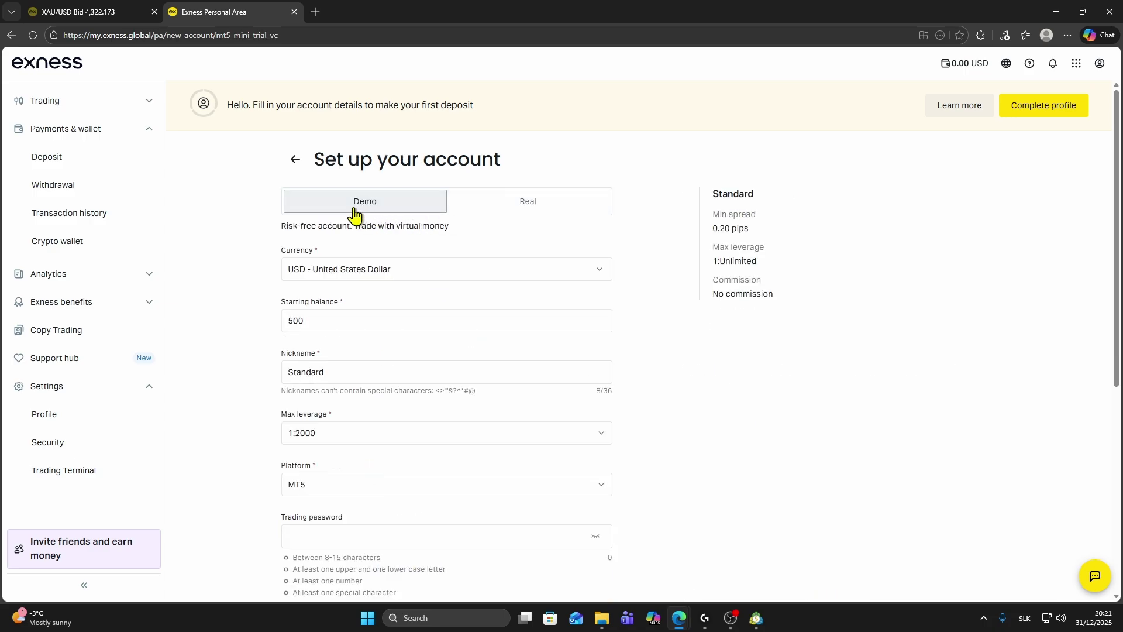
pyautogui.click(504, 211)
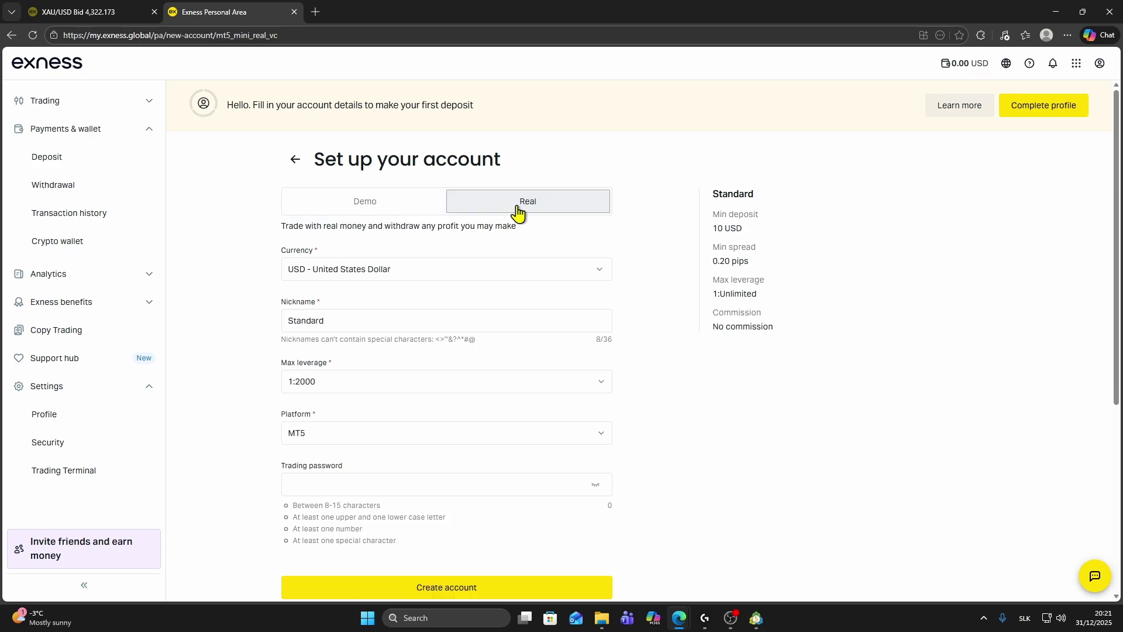
# - Set the new account's currency to EUR - Euro and its nickname to "real test"
pyautogui.click(386, 262)
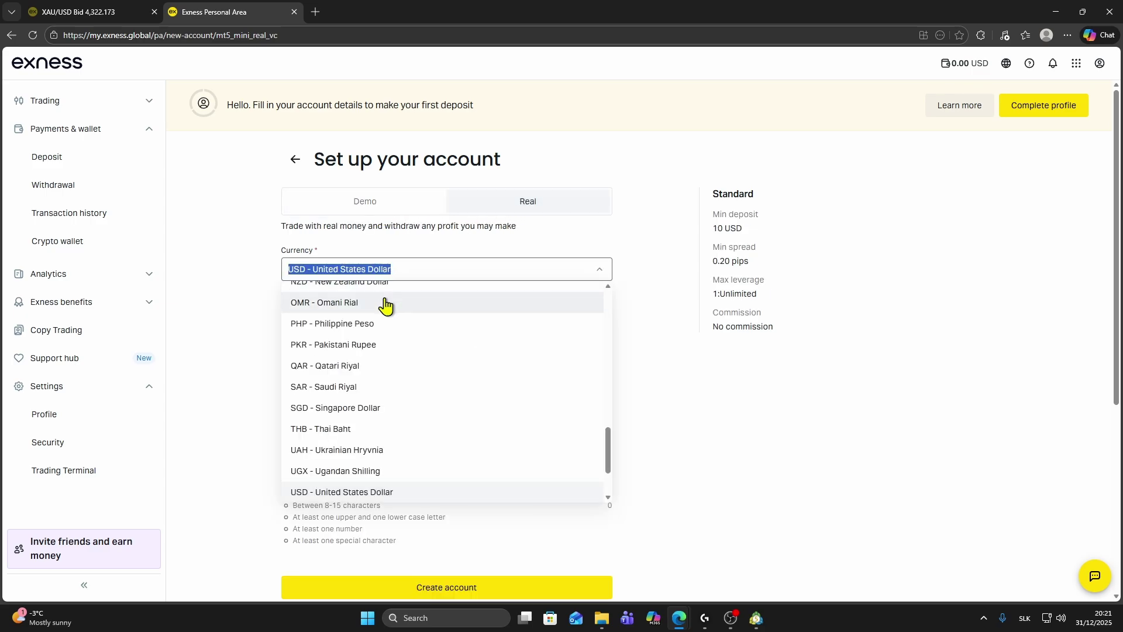
pyautogui.scroll(7, 389, 338)
pyautogui.scroll(2, 401, 356)
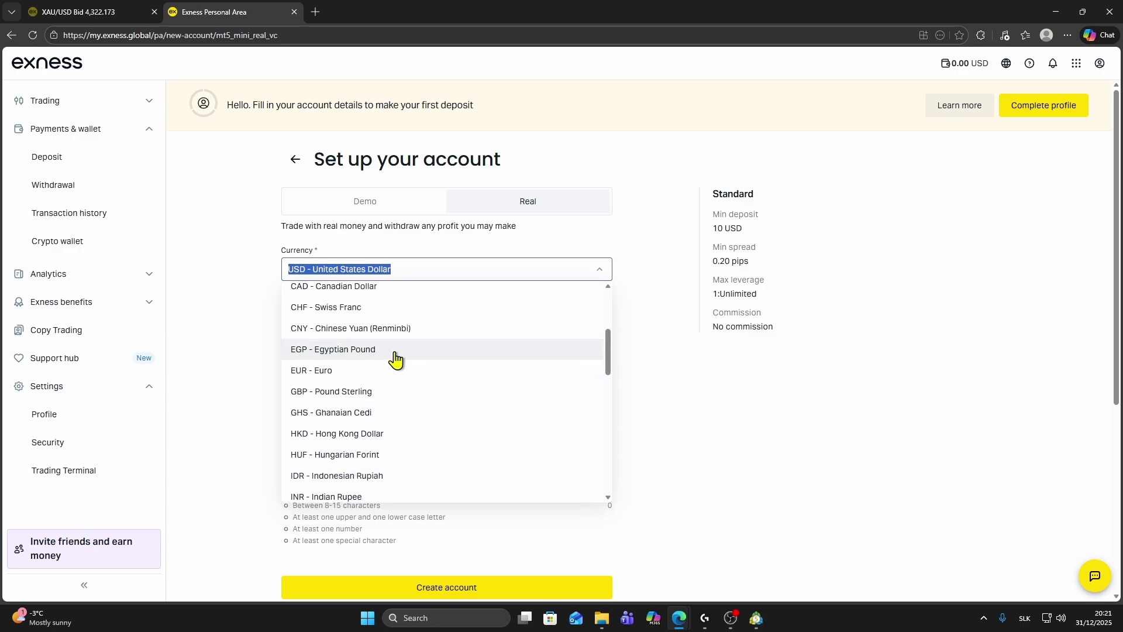
pyautogui.click(318, 377)
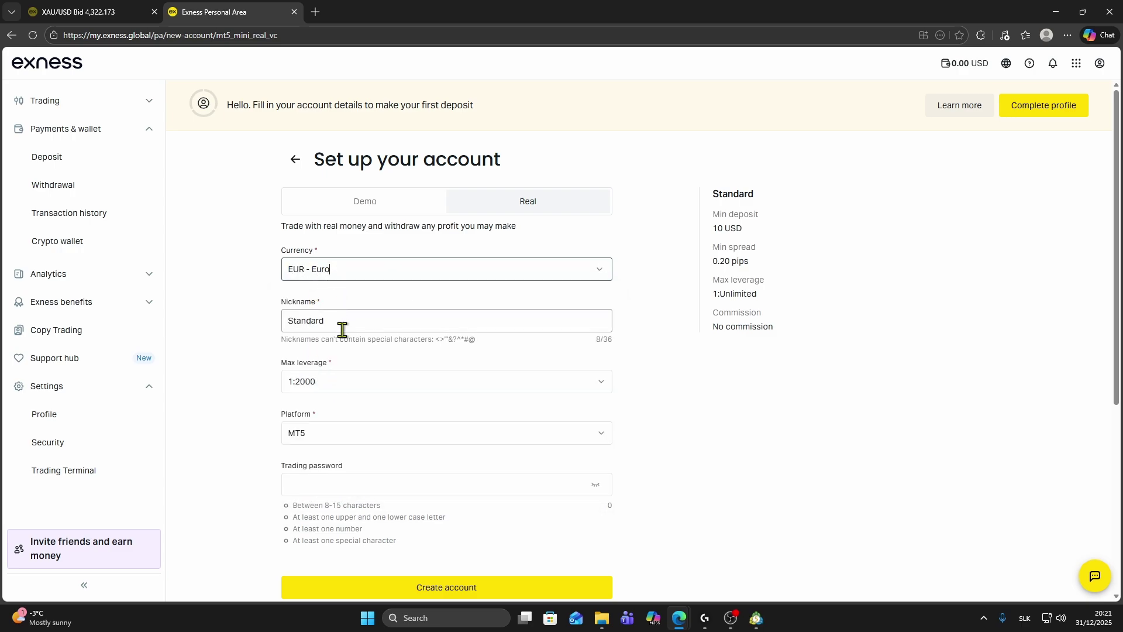
pyautogui.moveTo(349, 320); pyautogui.dragTo(282, 316)
pyautogui.write('real test')
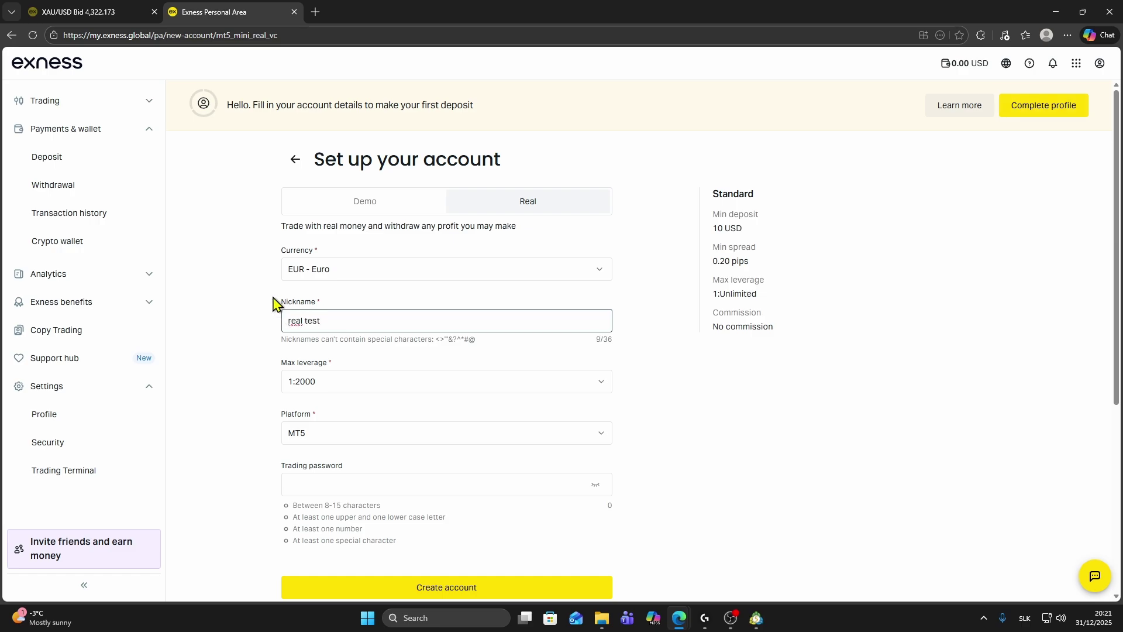
# - Set a custom maximum leverage of 1:300 and choose MT5 as the account's platform
pyautogui.click(330, 386)
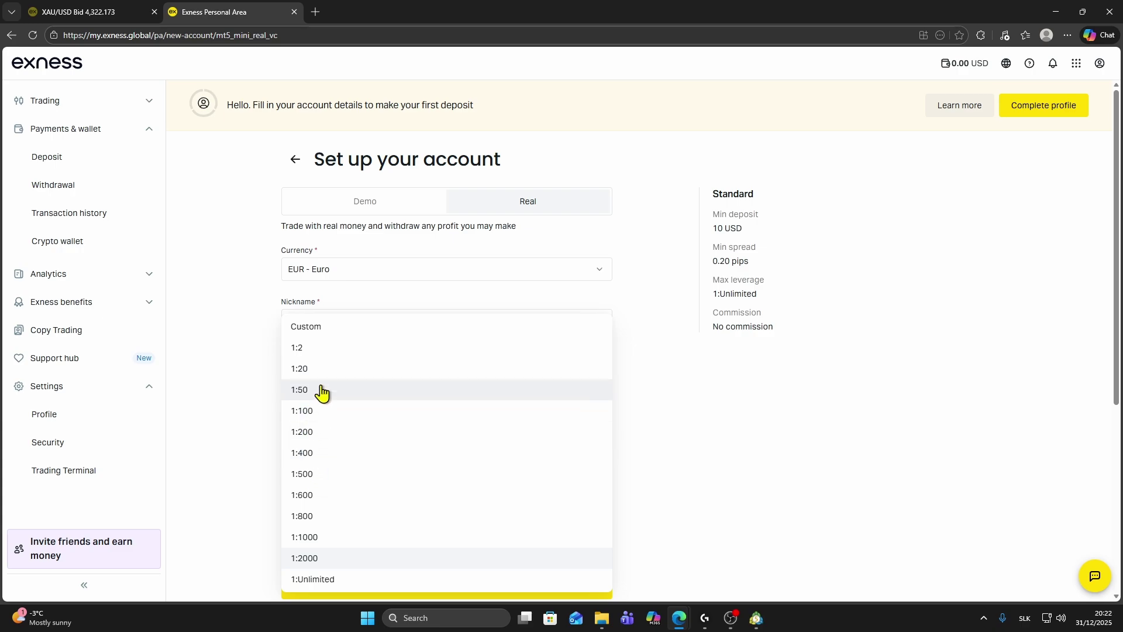
pyautogui.click(314, 330)
pyautogui.click(483, 380)
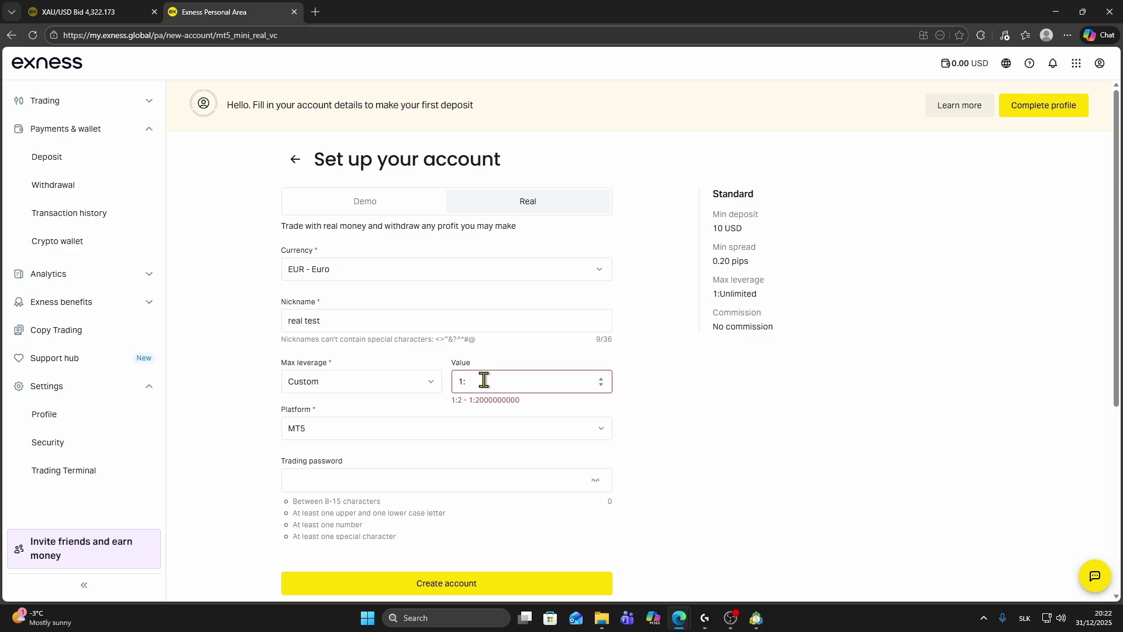
pyautogui.write('300')
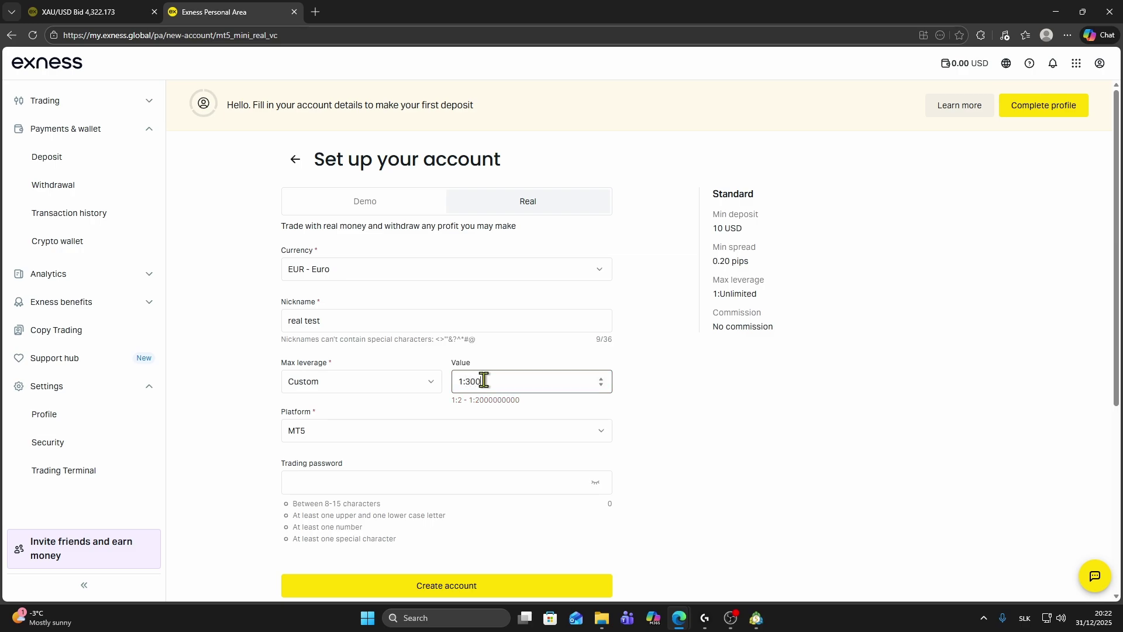
pyautogui.click(319, 433)
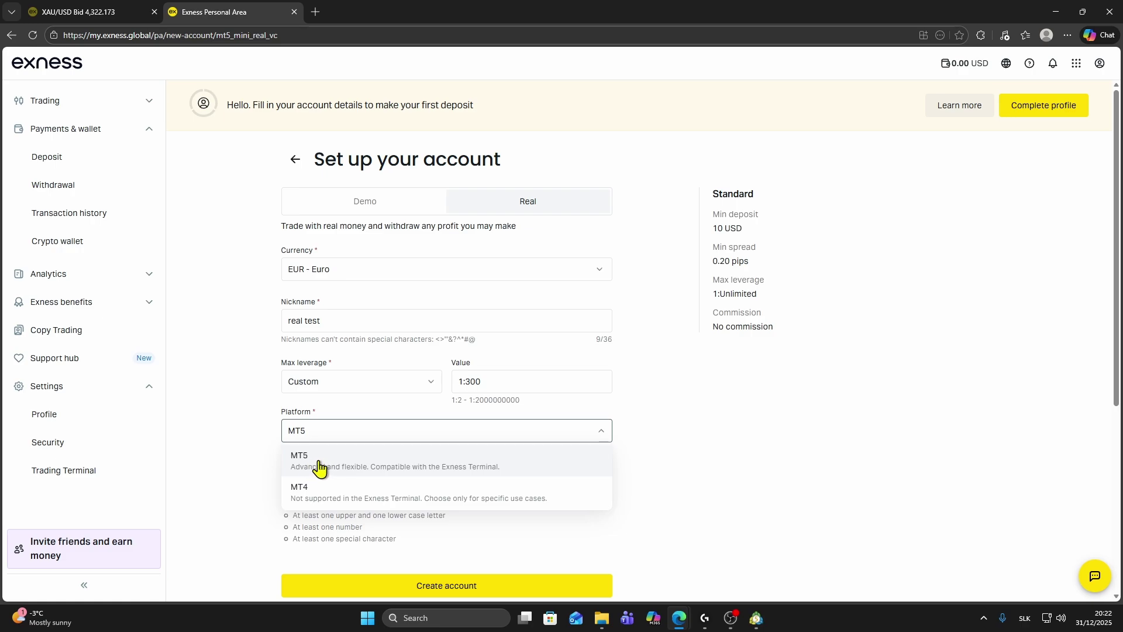
pyautogui.click(319, 467)
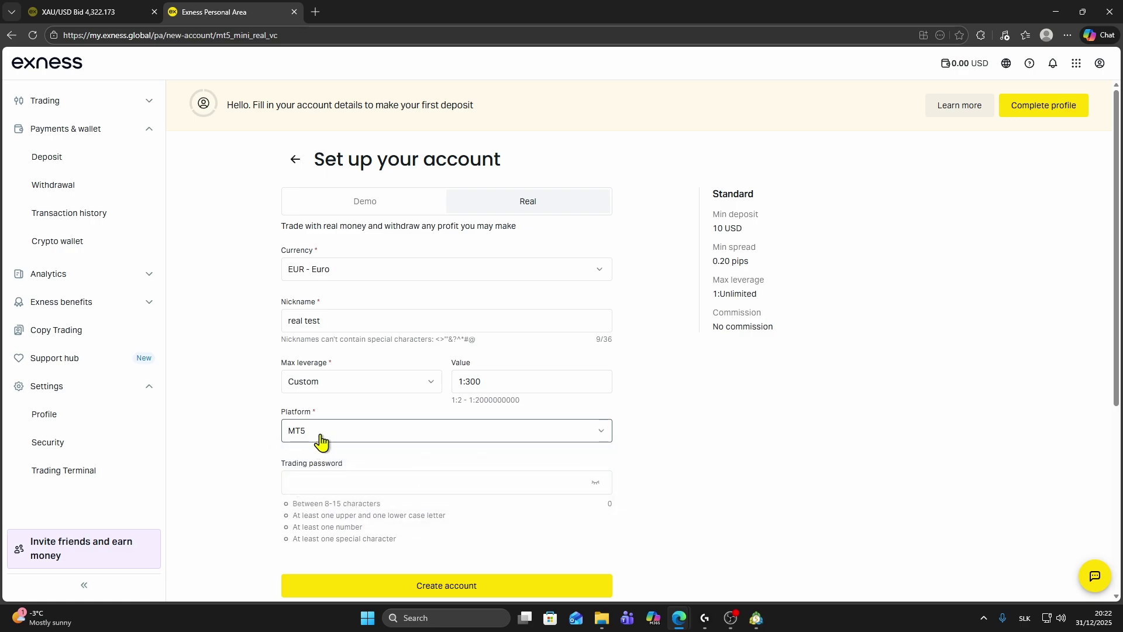
# - Enter the trading password, create the account and dismiss the browser's offer to save the password
pyautogui.click(320, 479)
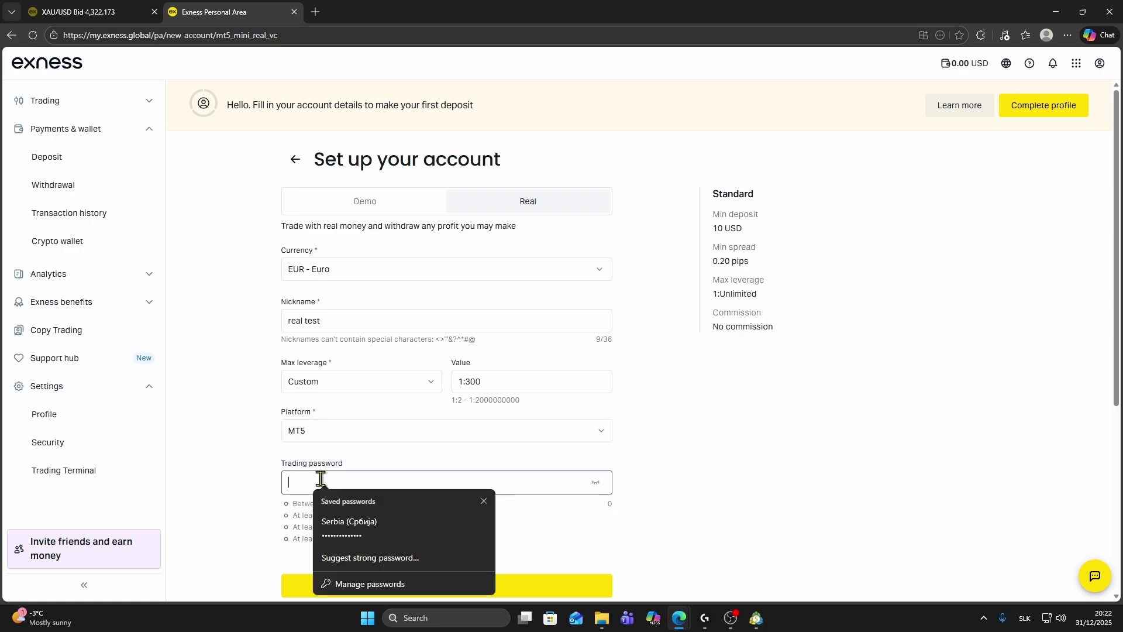
pyautogui.click(483, 500)
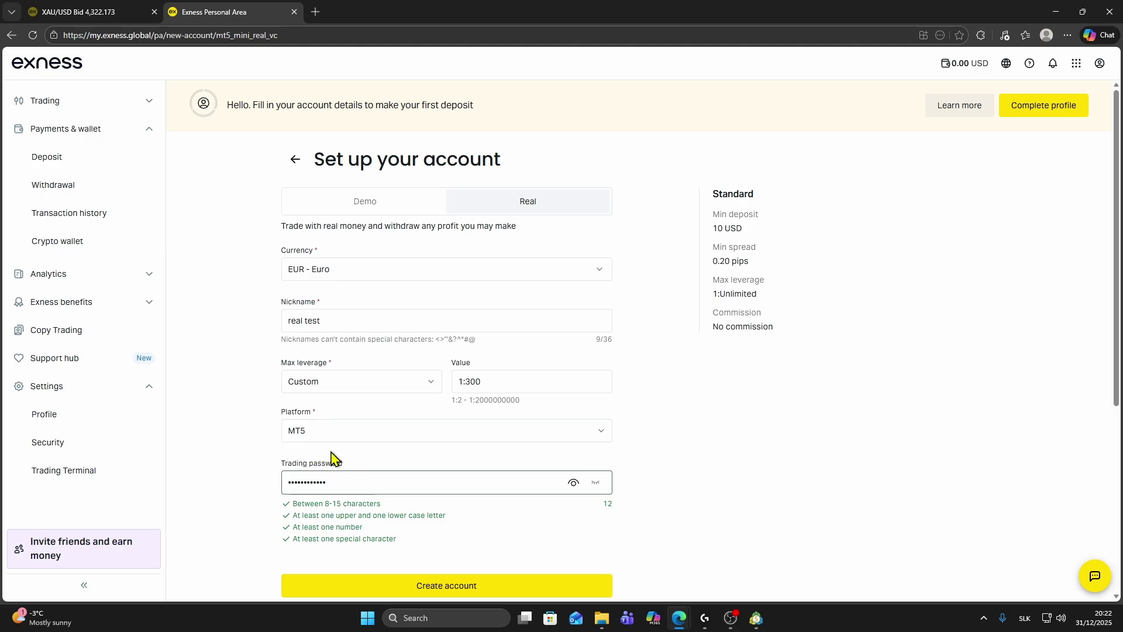
pyautogui.click(437, 592)
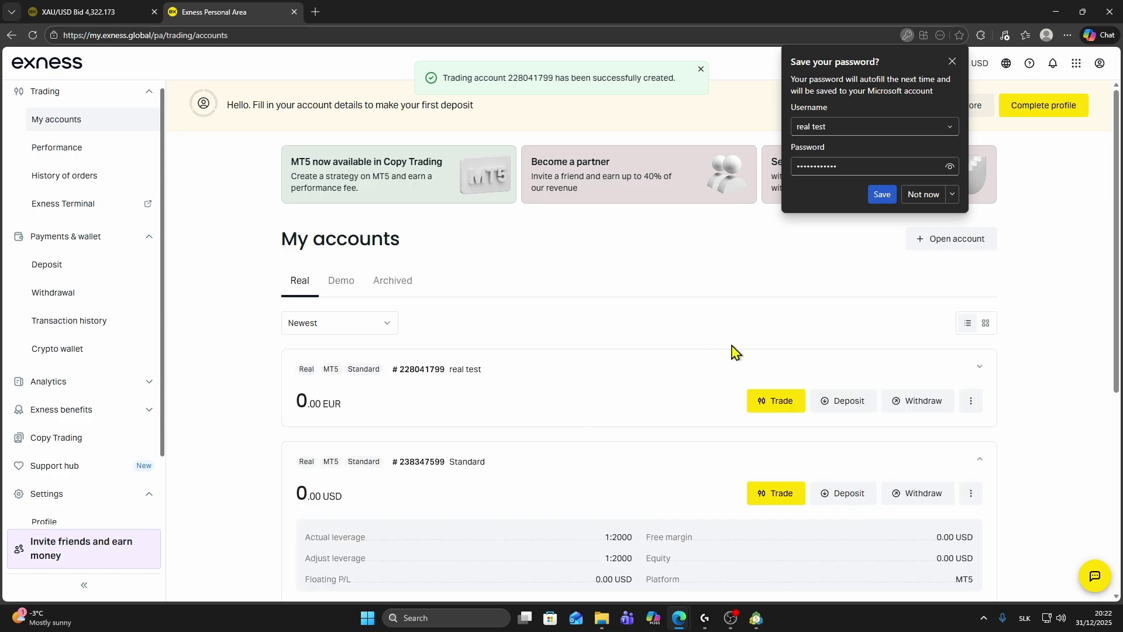
pyautogui.click(952, 62)
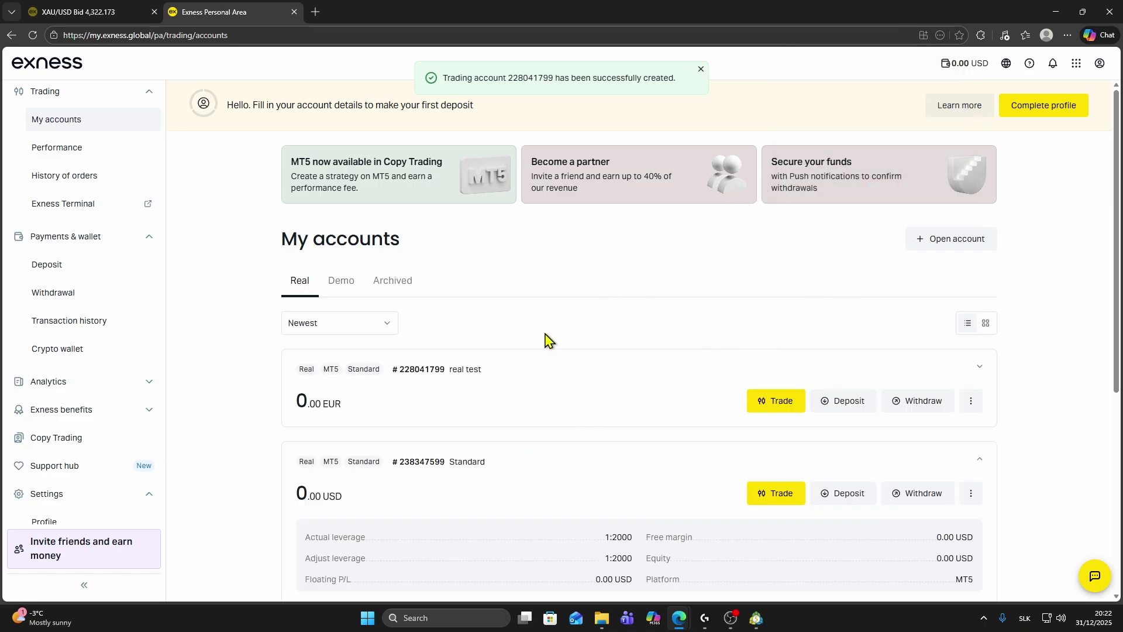
# - Show the MetaTrader 5 connection details for the "real test" account and copy its MT login
pyautogui.click(776, 403)
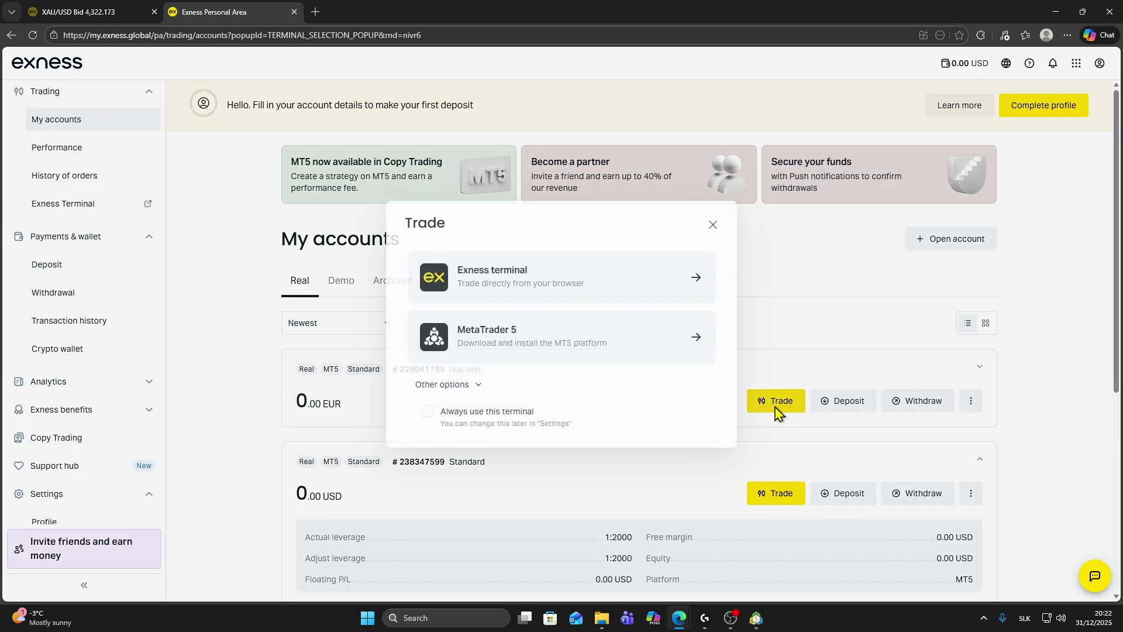
pyautogui.click(498, 344)
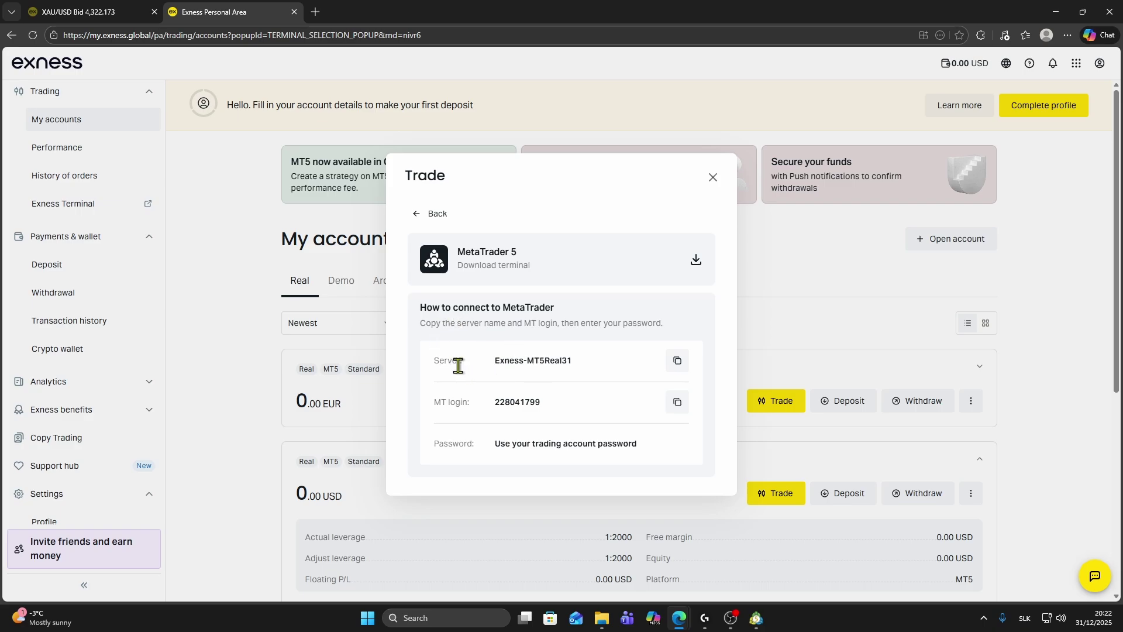
pyautogui.moveTo(432, 365); pyautogui.dragTo(576, 367)
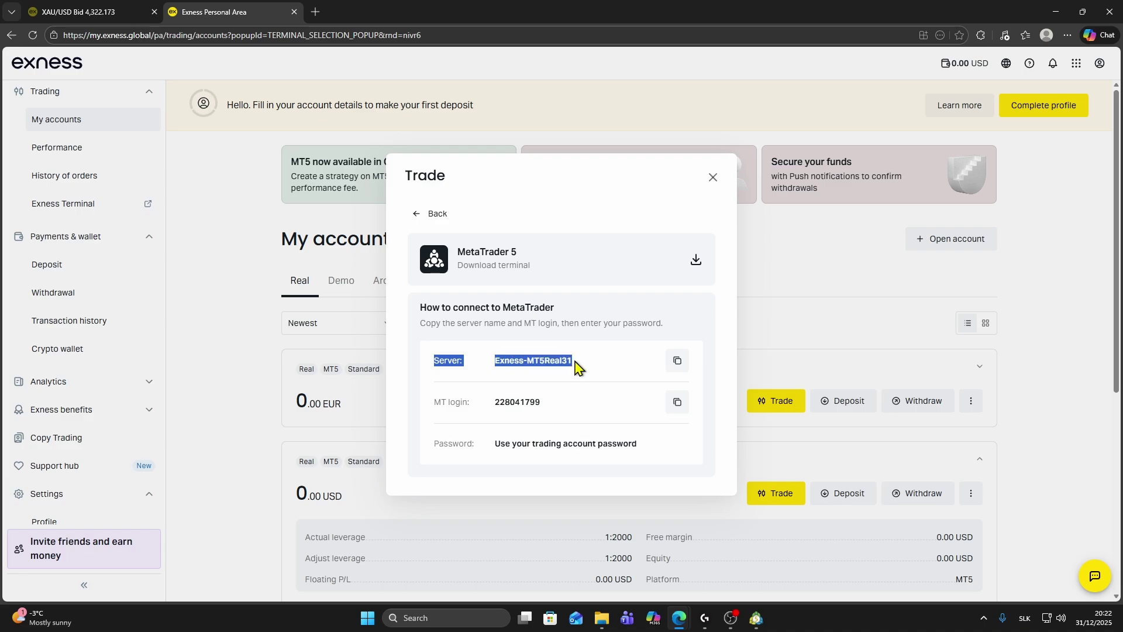
pyautogui.click(579, 369)
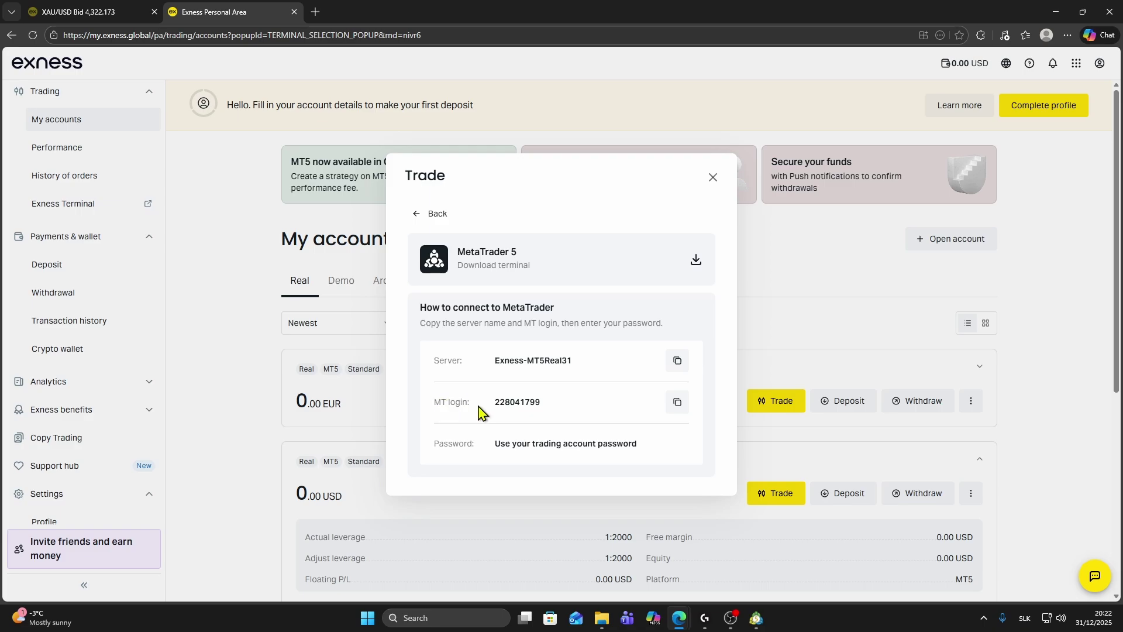
pyautogui.moveTo(496, 403); pyautogui.dragTo(545, 409)
pyautogui.click(536, 417)
pyautogui.click(677, 403)
# - Switch to MetaTrader 5, start opening an account and search the company list for "exness"
pyautogui.click(756, 618)
pyautogui.moveTo(265, 75); pyautogui.dragTo(529, 105)
pyautogui.click(430, 124)
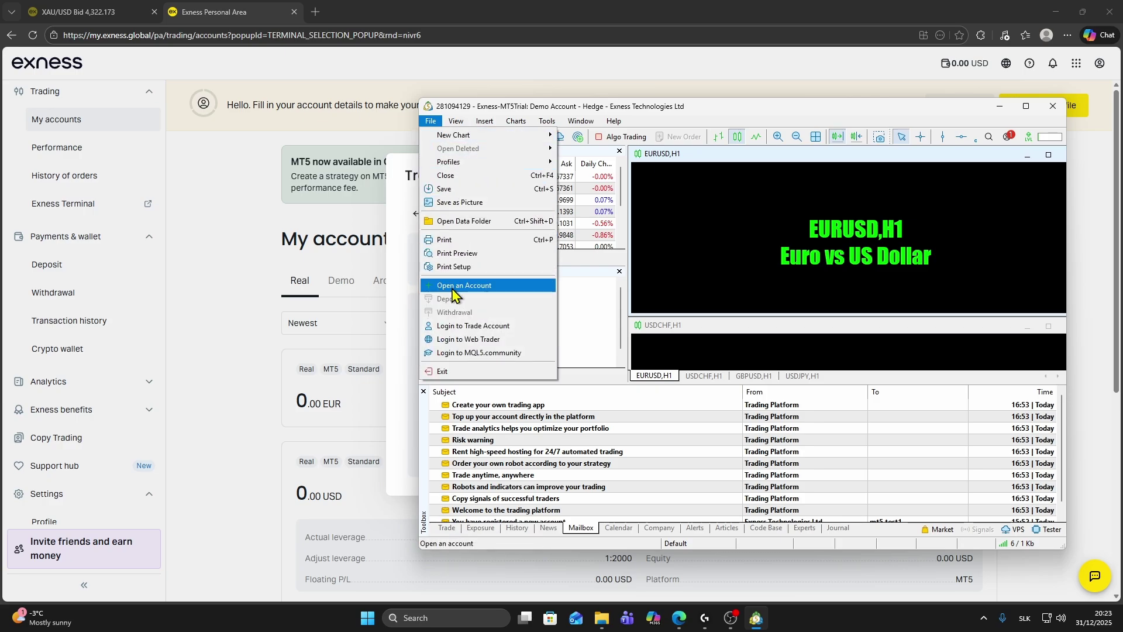
pyautogui.click(471, 287)
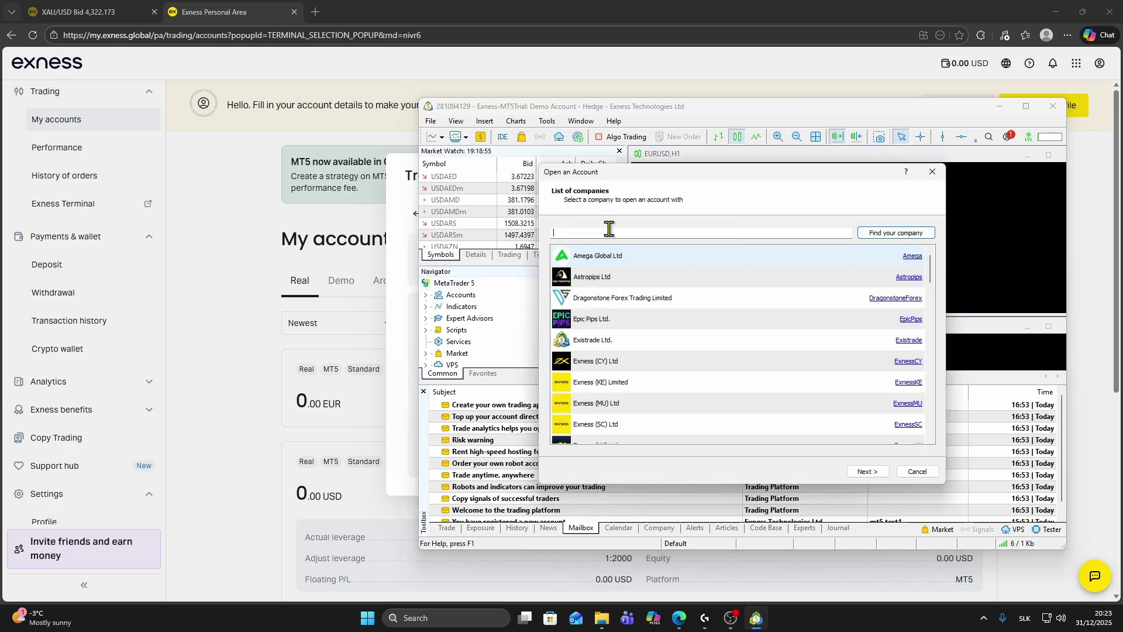
pyautogui.click(609, 229)
pyautogui.write('exness')
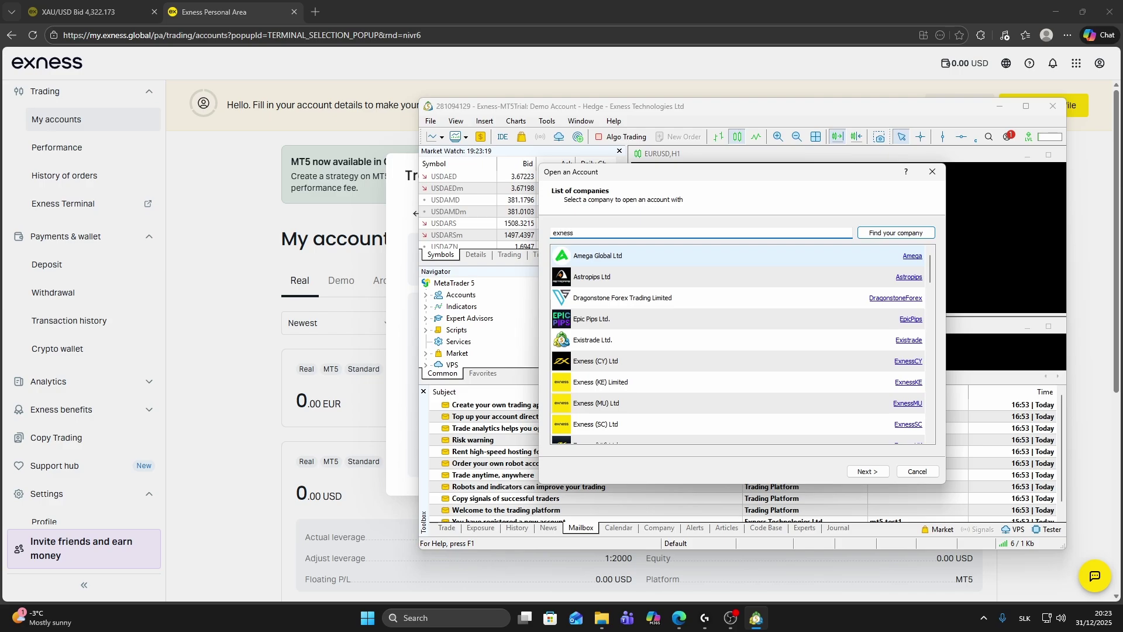
pyautogui.click(900, 235)
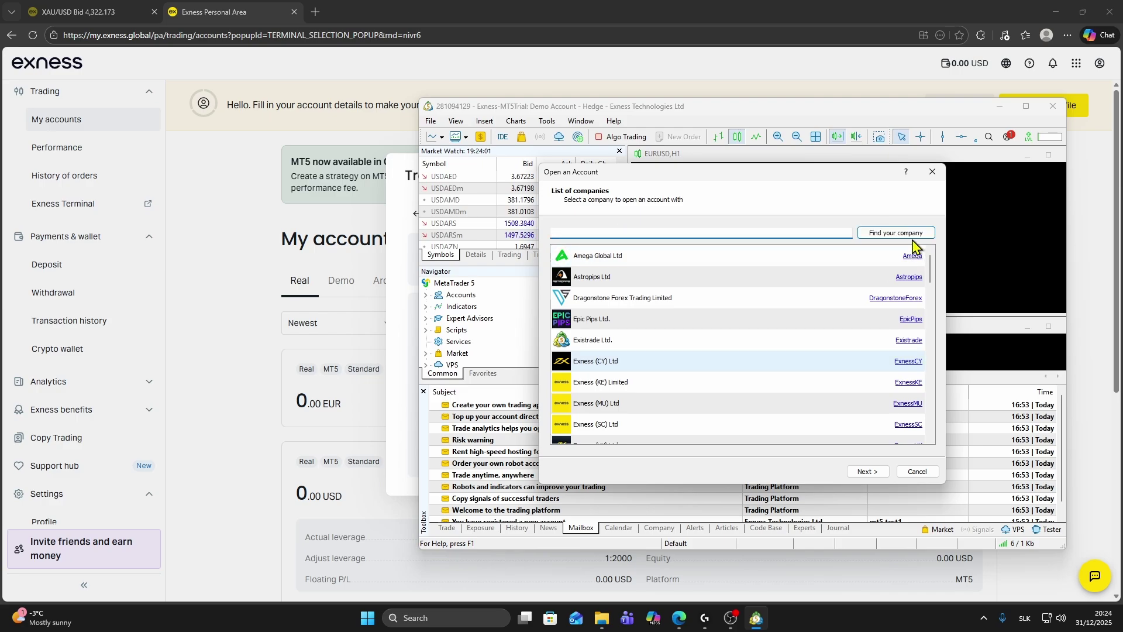
# - Select Exness Technologies Ltd as the company and continue to the account options
pyautogui.moveTo(931, 273); pyautogui.dragTo(929, 282)
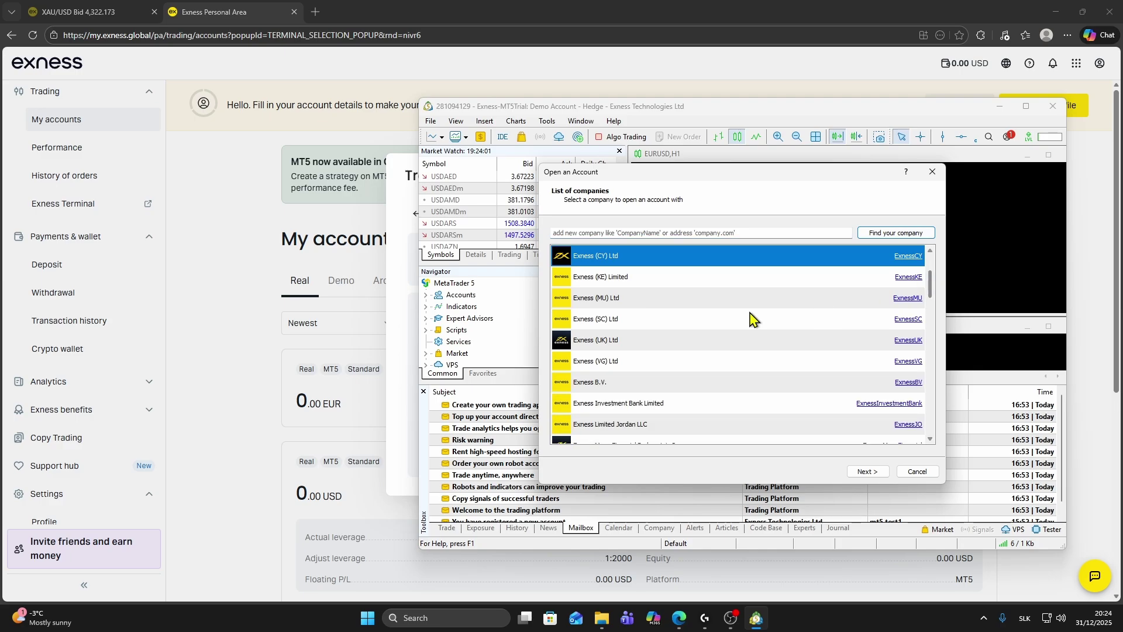
pyautogui.scroll(-1, 614, 295)
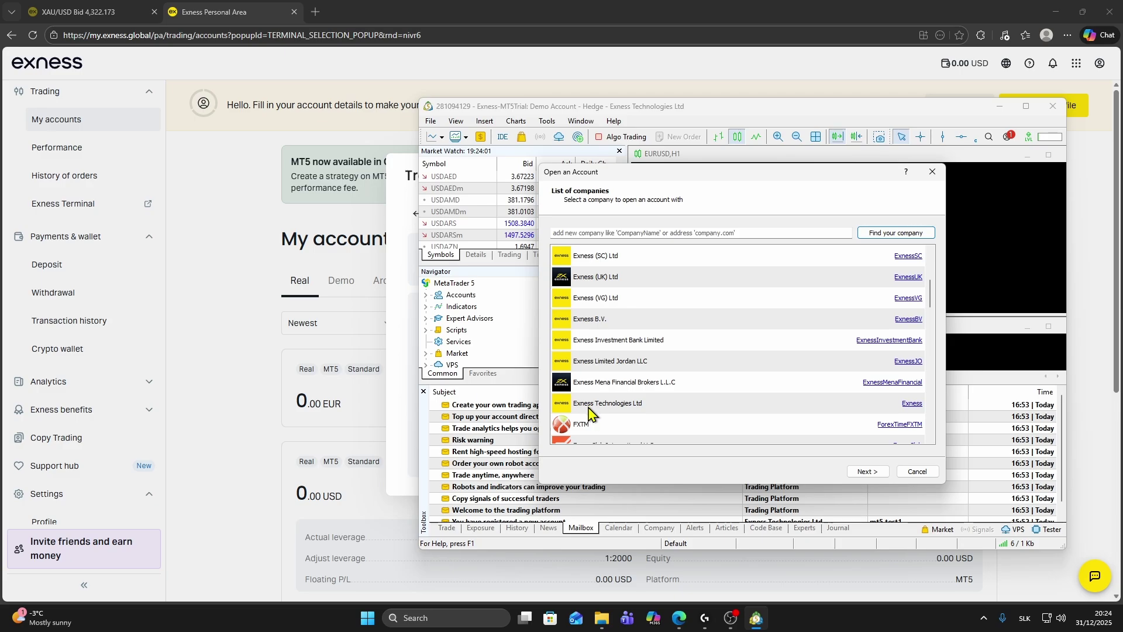
pyautogui.click(628, 409)
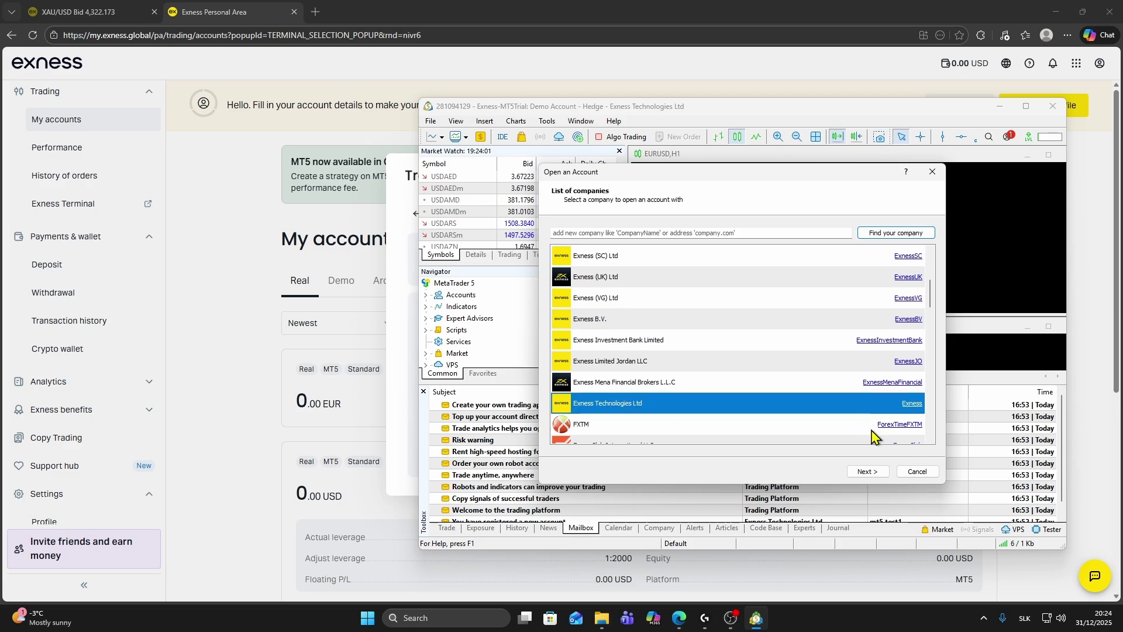
pyautogui.click(867, 471)
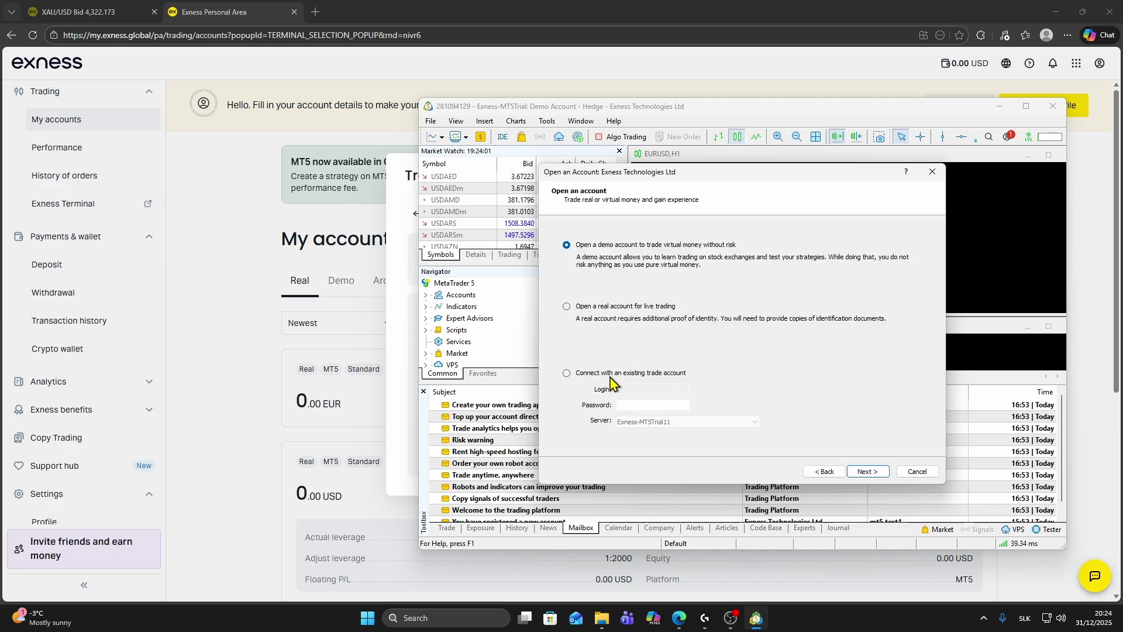
# - Choose to connect with an existing trade account and paste the copied MT login as its login
pyautogui.click(567, 375)
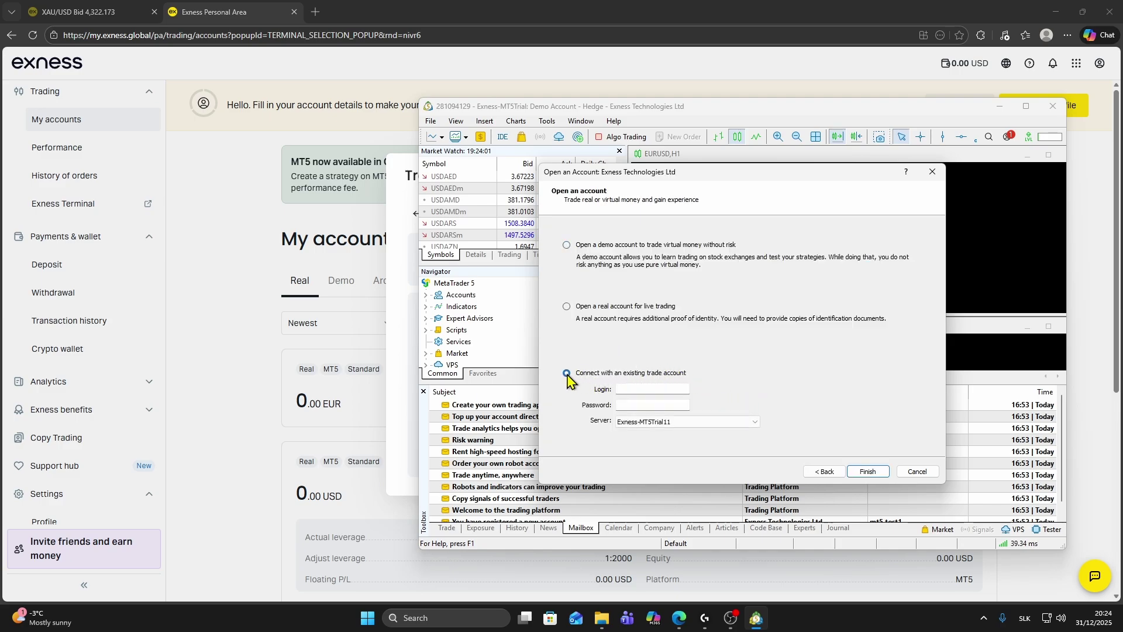
pyautogui.click(628, 388)
pyautogui.hotkey('ctrl', 'v')
# - Switch back to the Exness page and check the MT login and server name in the MetaTrader 5 connection details
pyautogui.click(267, 174)
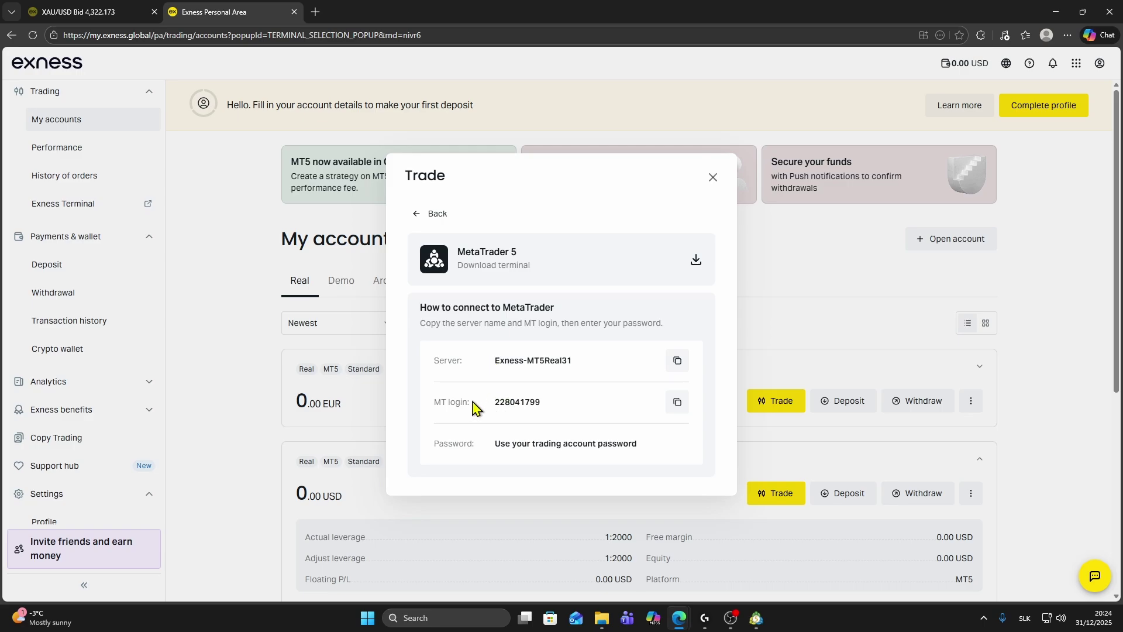
pyautogui.moveTo(497, 402); pyautogui.dragTo(550, 411)
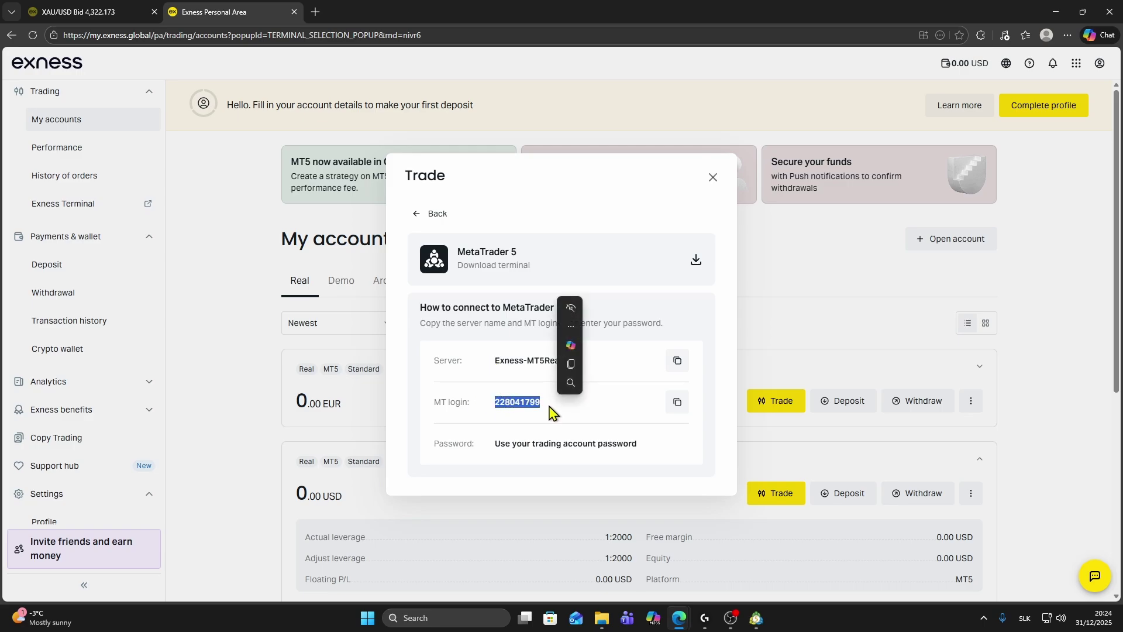
pyautogui.click(549, 413)
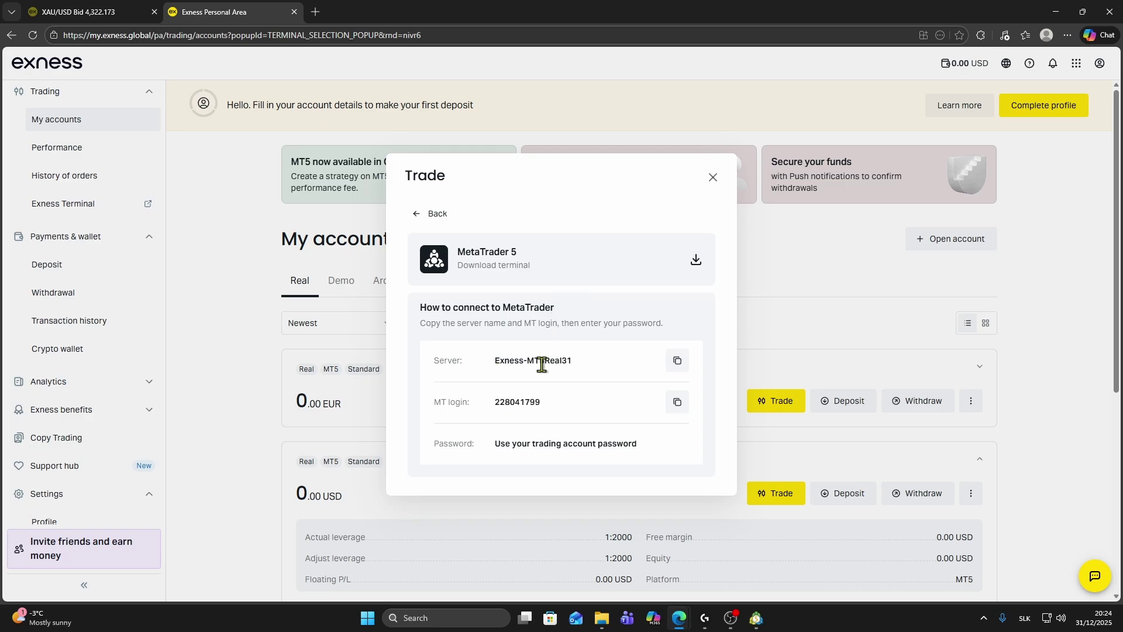
# - Switch to MetaTrader 5 and choose Exness-MT5Real31 as the server for the existing trade account
pyautogui.click(756, 618)
pyautogui.click(652, 424)
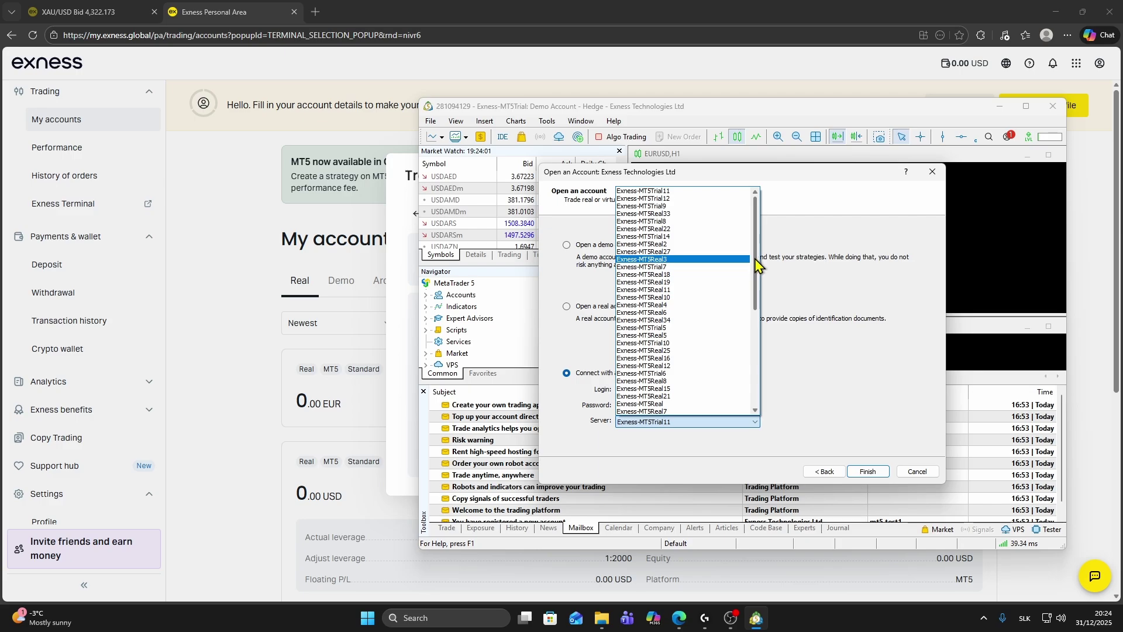
pyautogui.moveTo(755, 259); pyautogui.dragTo(751, 341)
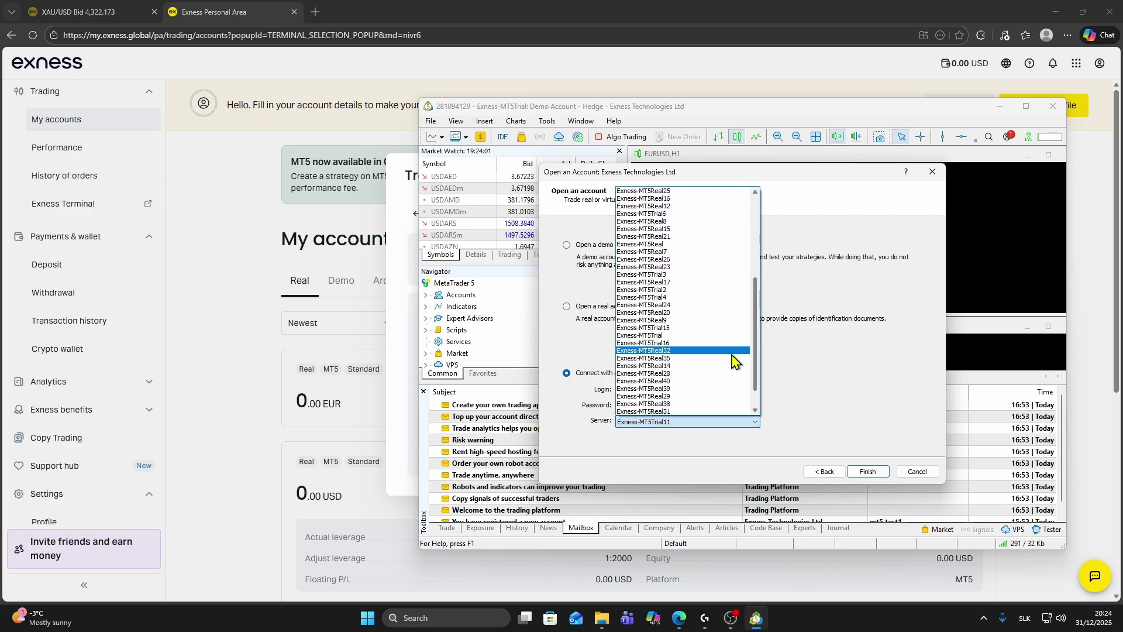
pyautogui.click(662, 412)
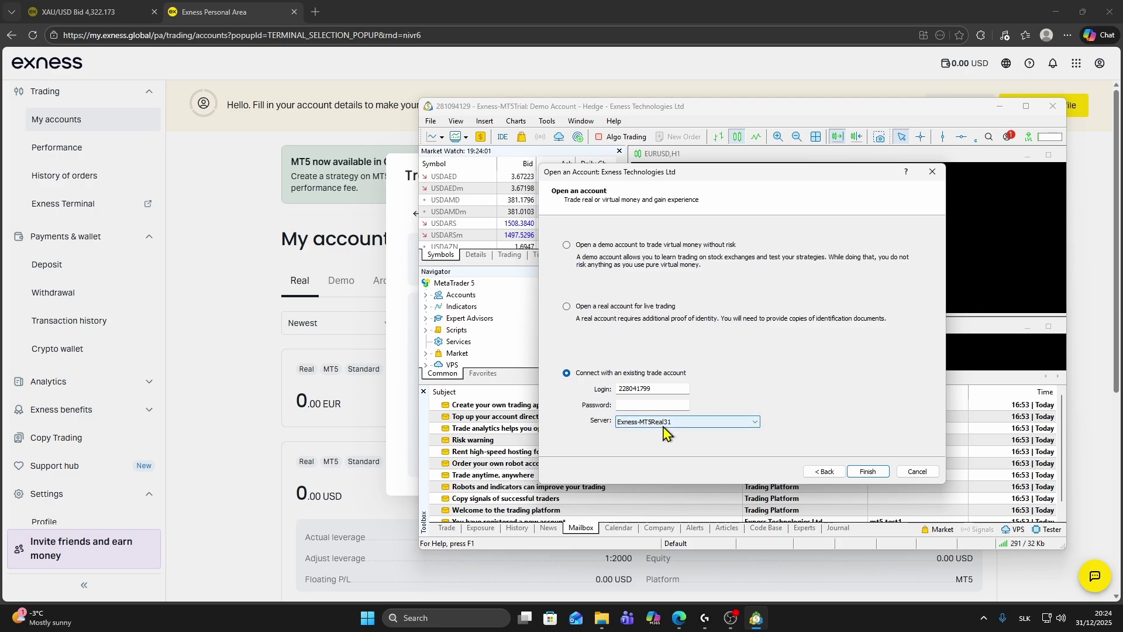
# - Enter the trading account password and finish connecting to the existing account
pyautogui.hotkey('shift', 'Tab')
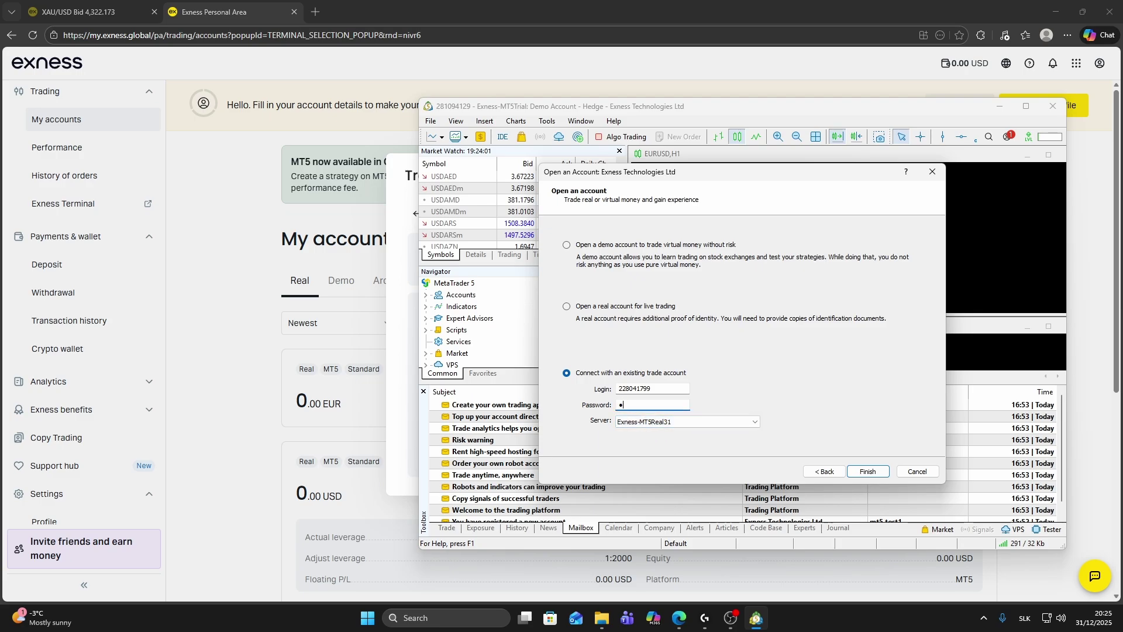
pyautogui.write('•••••••••••')
pyautogui.click(868, 471)
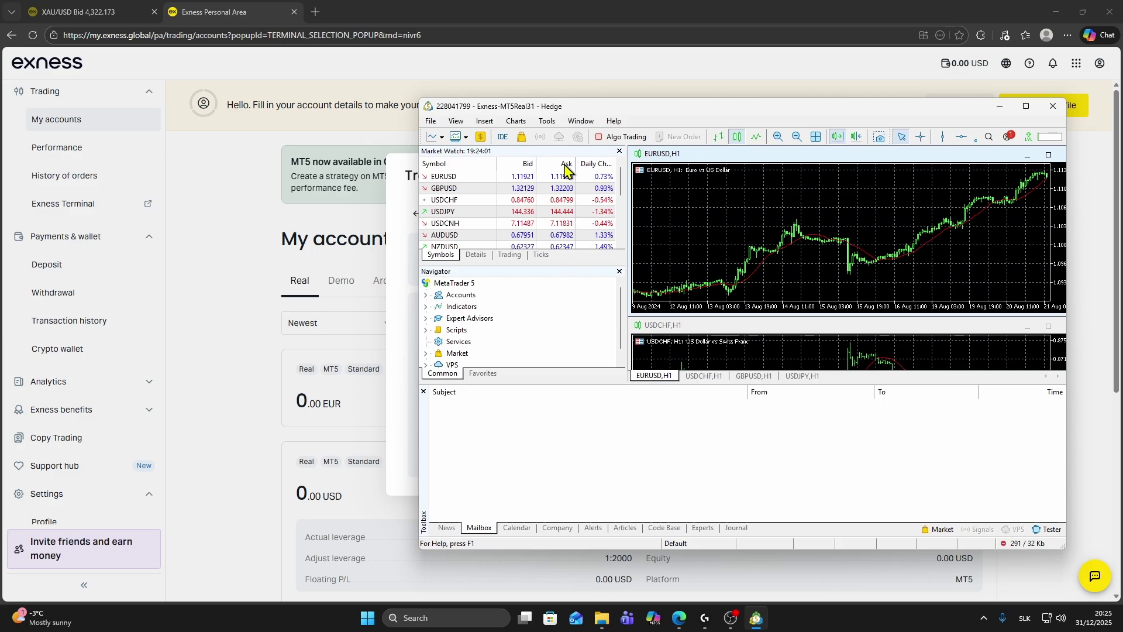
# - Reposition the MetaTrader 5 window over the middle of the browser page
pyautogui.moveTo(490, 112); pyautogui.dragTo(468, 111)
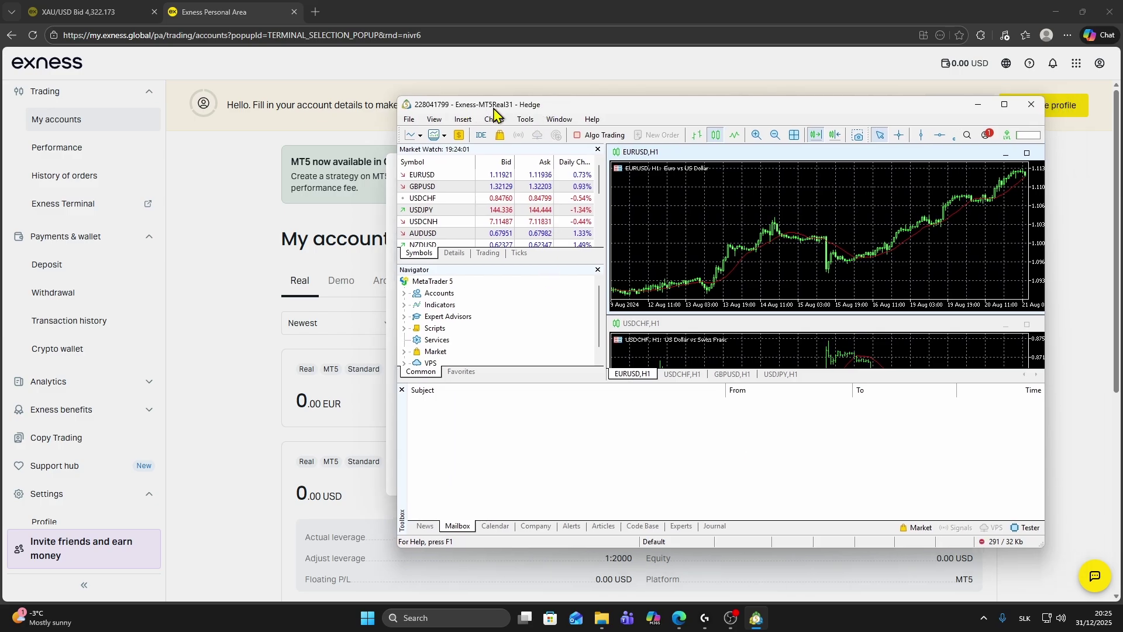
pyautogui.moveTo(576, 112); pyautogui.dragTo(429, 108)
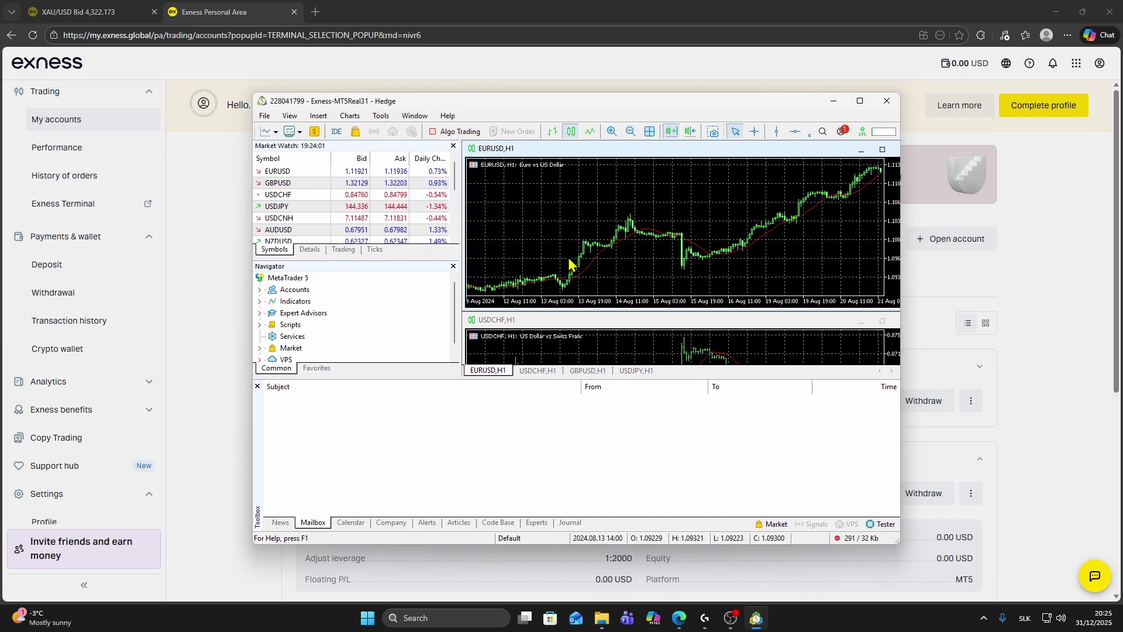
pyautogui.moveTo(571, 264)
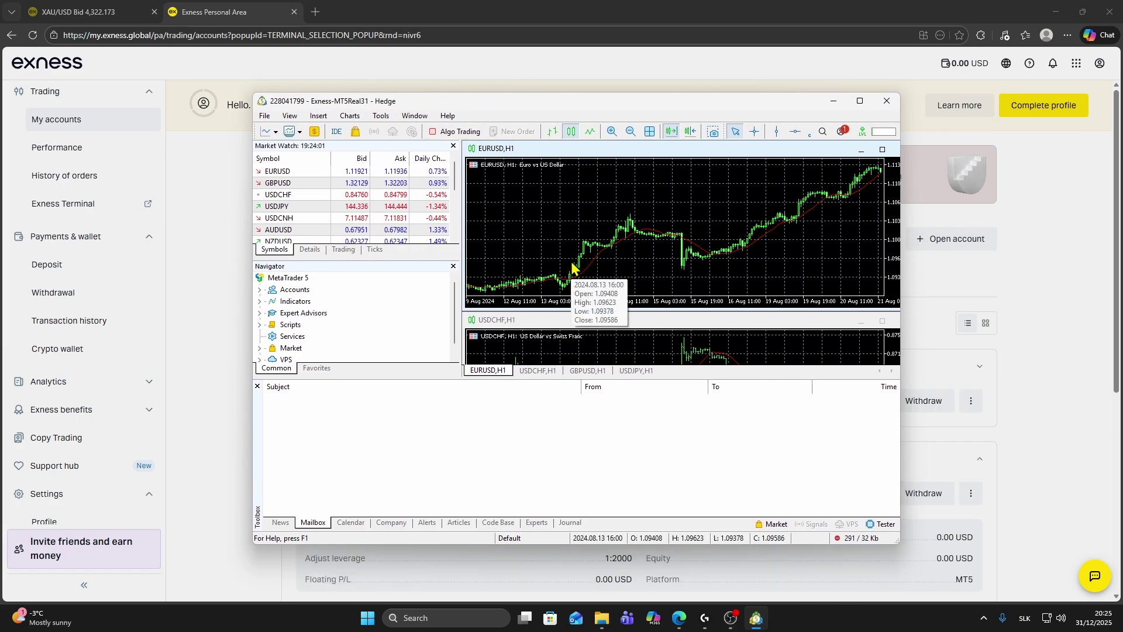